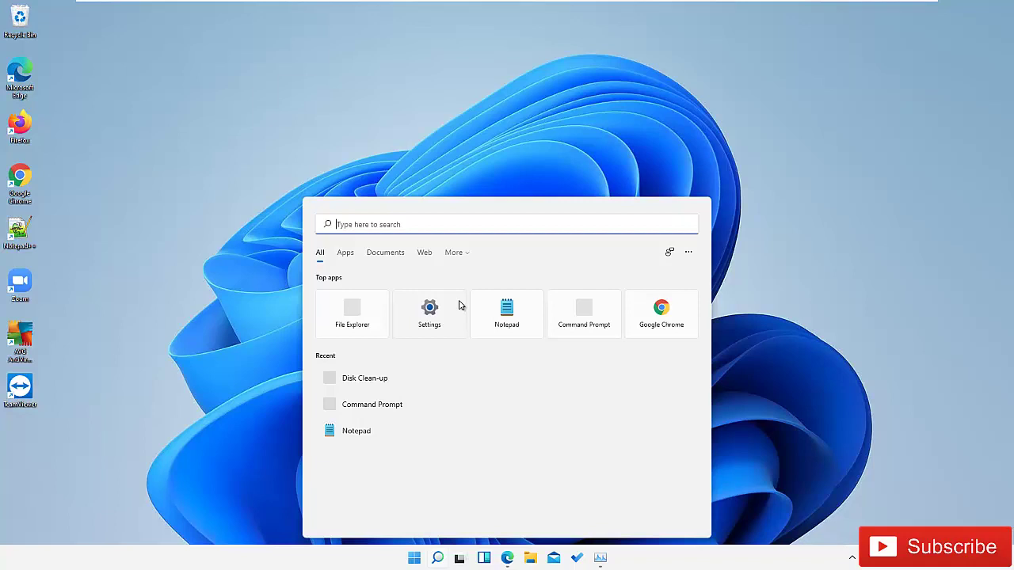
Open Disk Clean-up from a 'dis' search and tick the Recycle Bin.
text(dis)
click(400, 309)
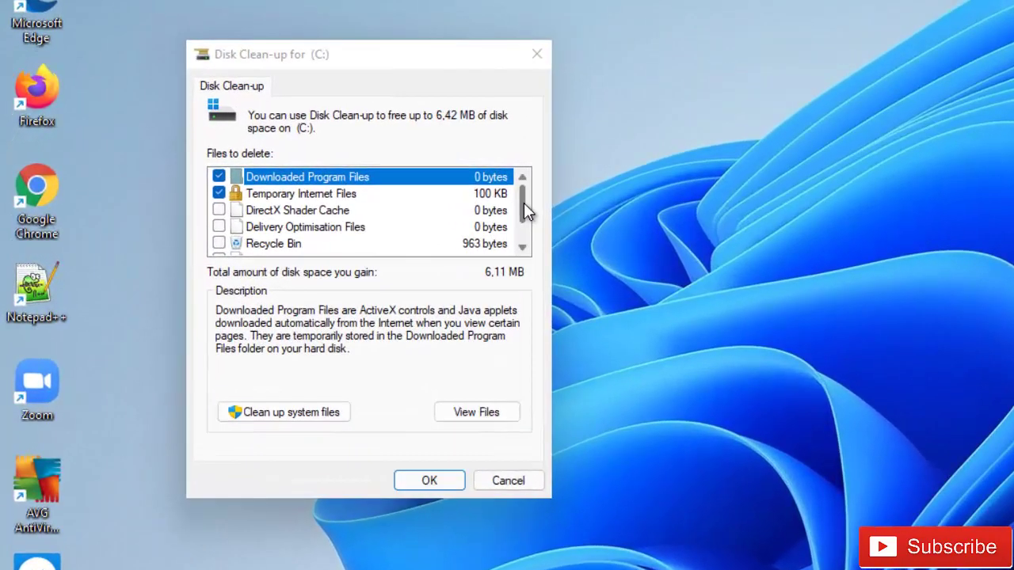
drag(467, 196, 466, 215)
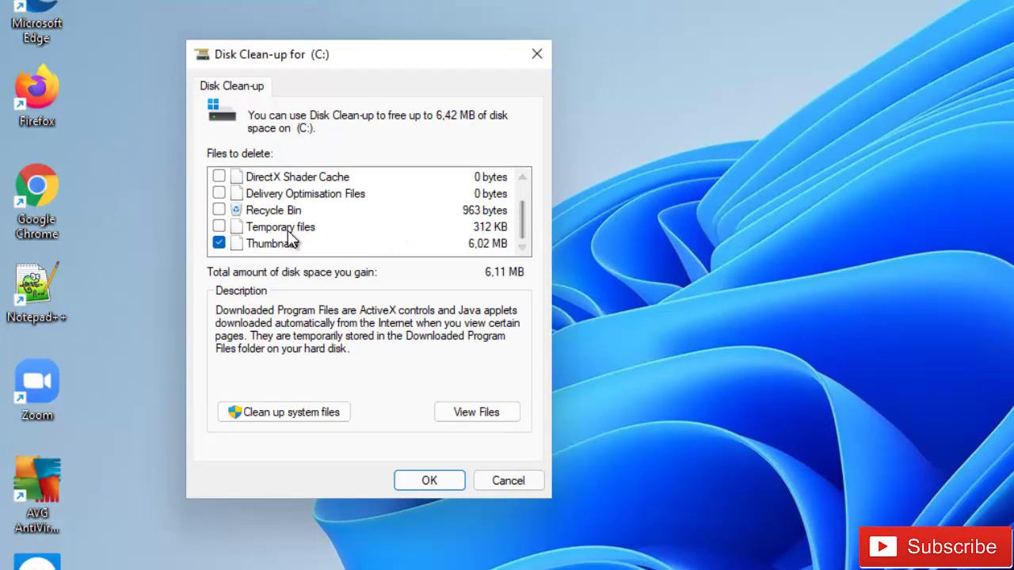
click(219, 210)
scroll(373, 233, up, 1)
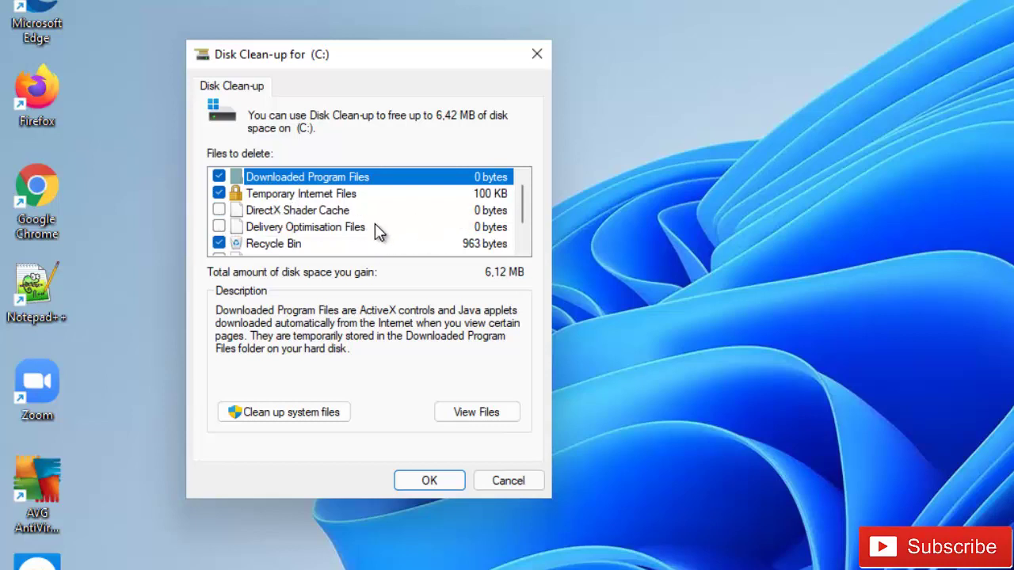
scroll(432, 218, down, 1)
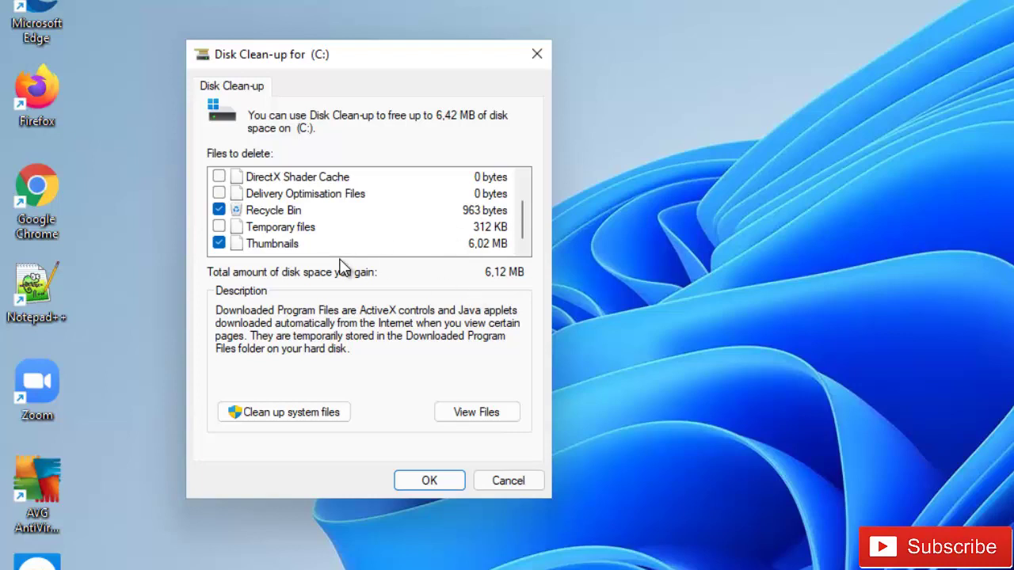
Rescan drive C: with system files, tick Temporary files and Recycle Bin, and confirm deletion.
click(294, 417)
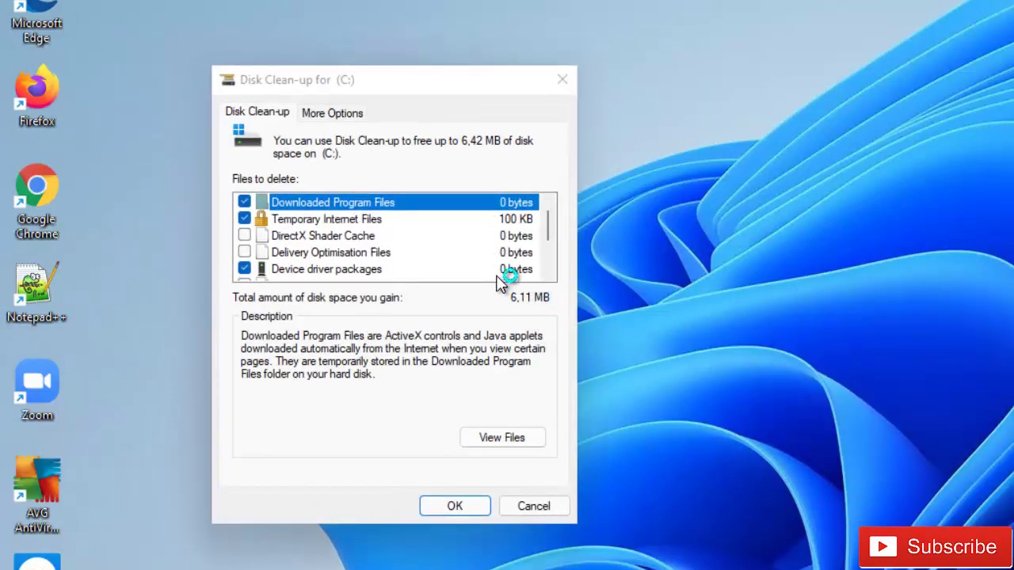
scroll(486, 250, down, 2)
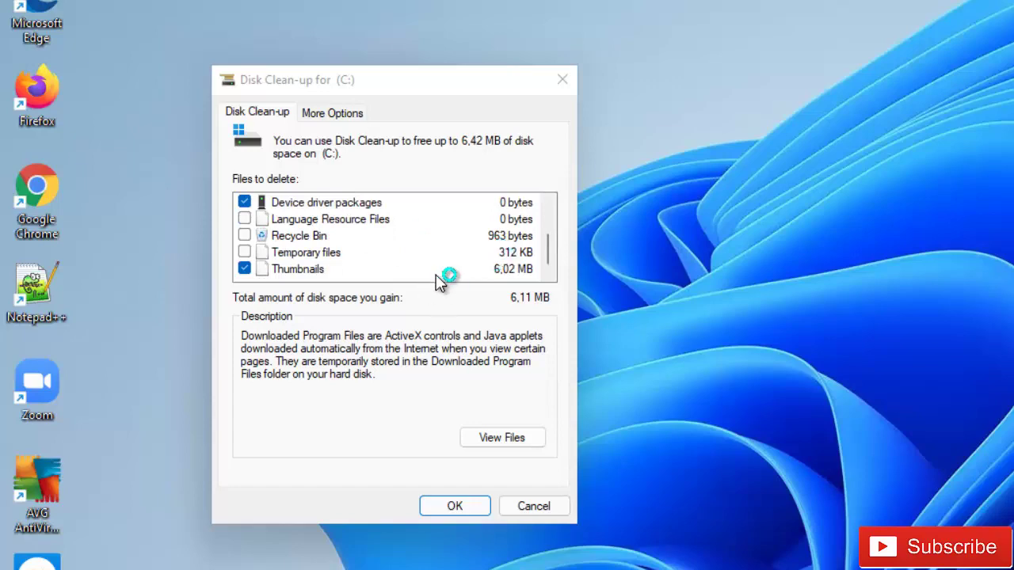
click(244, 252)
click(245, 235)
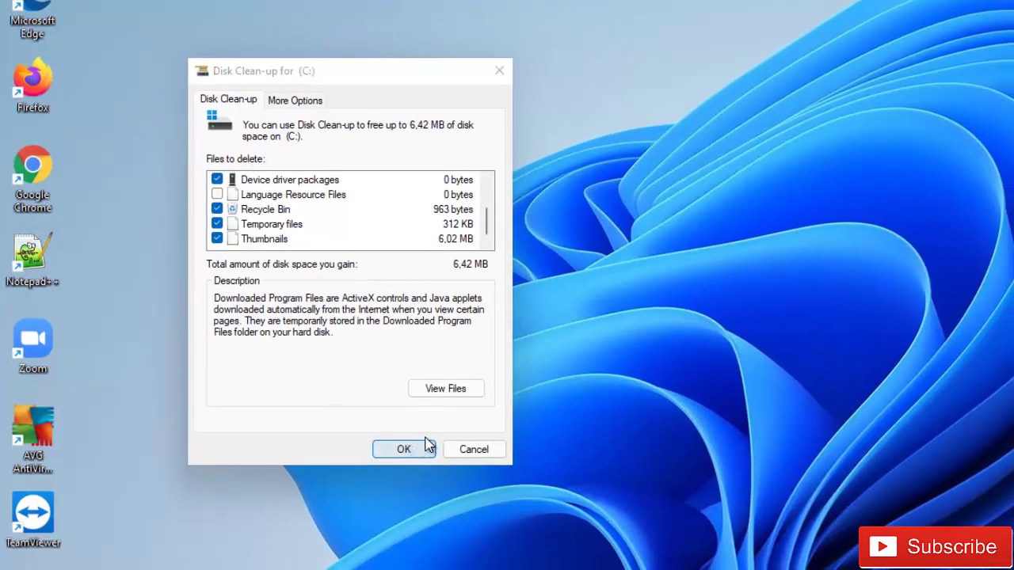
click(448, 484)
click(853, 346)
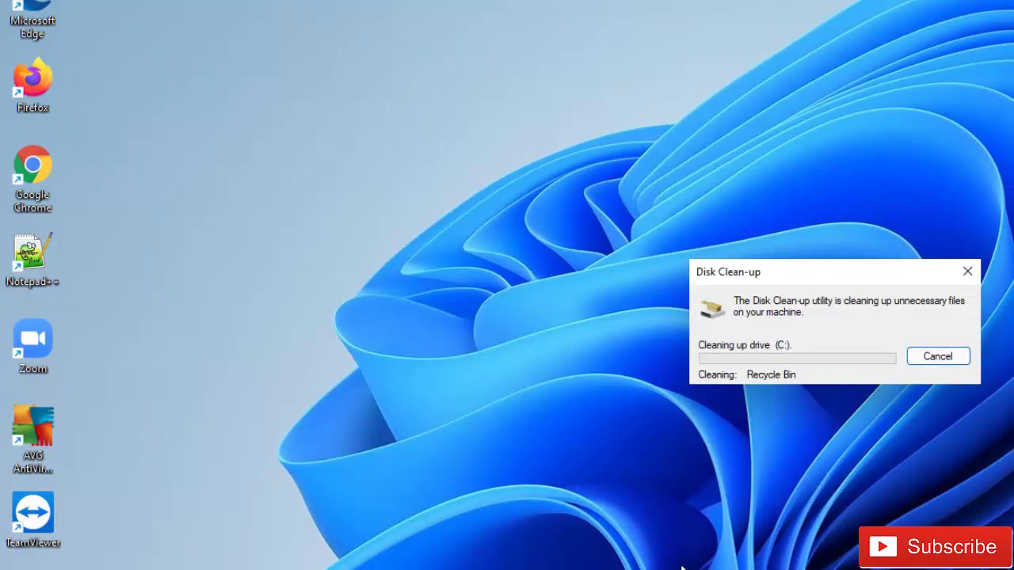
key(super+x)
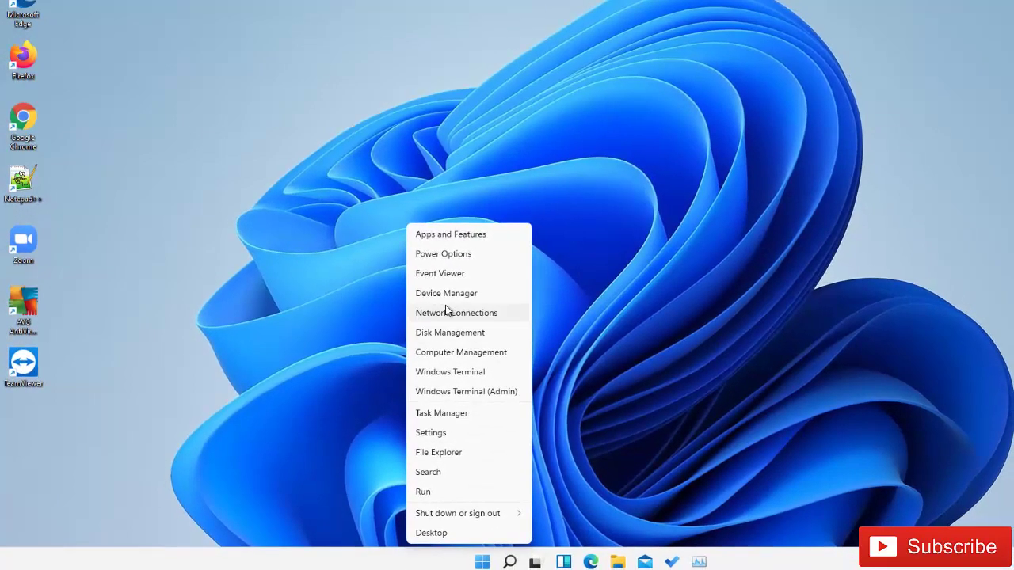
key(s)
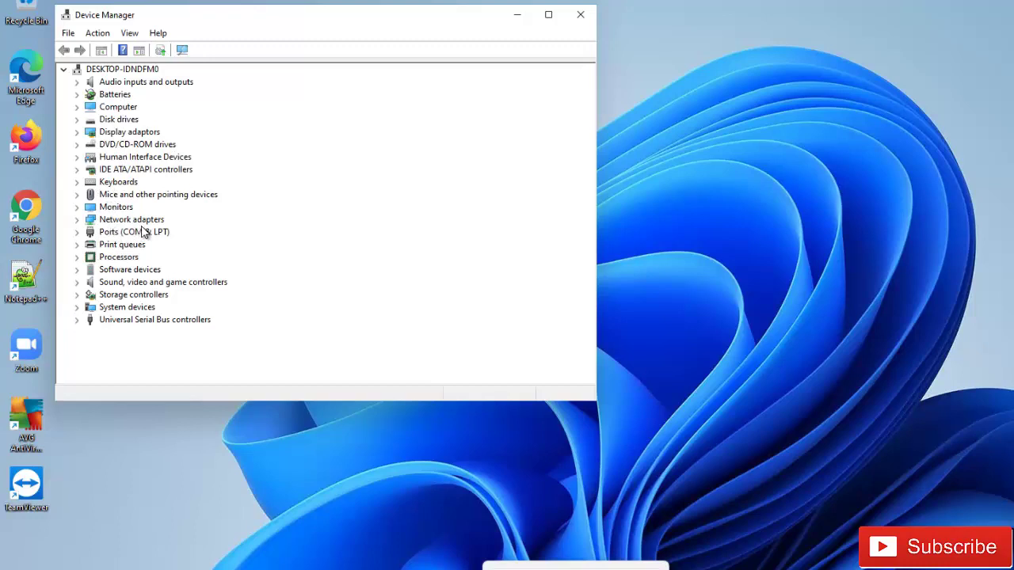
click(76, 119)
click(77, 144)
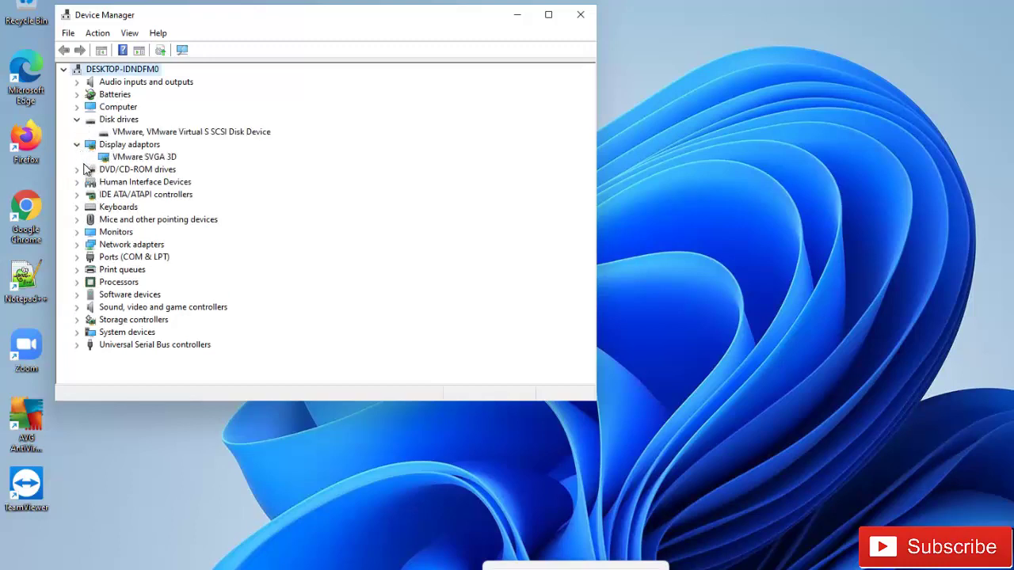
click(77, 169)
click(77, 194)
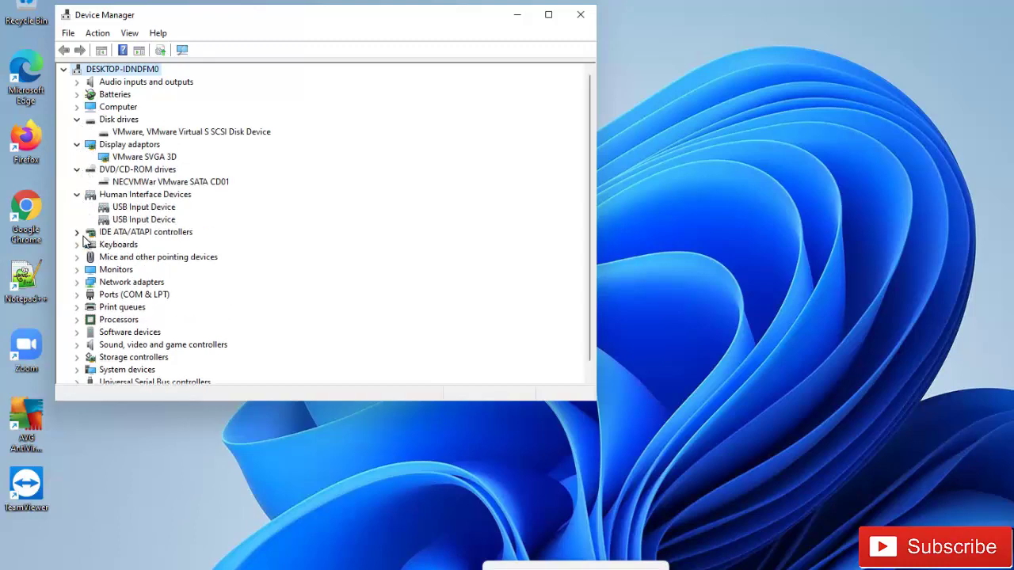
click(77, 232)
click(77, 293)
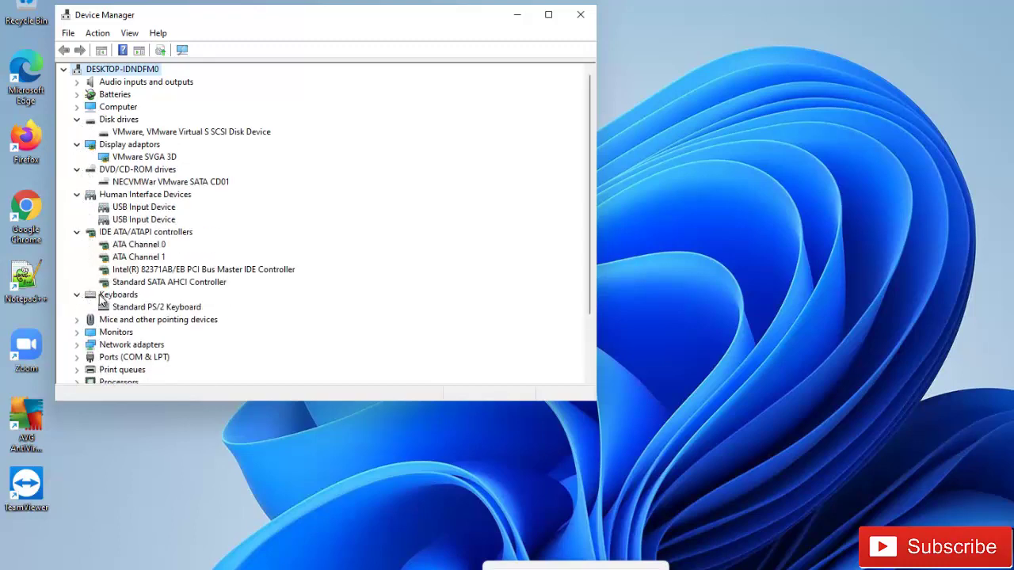
click(581, 14)
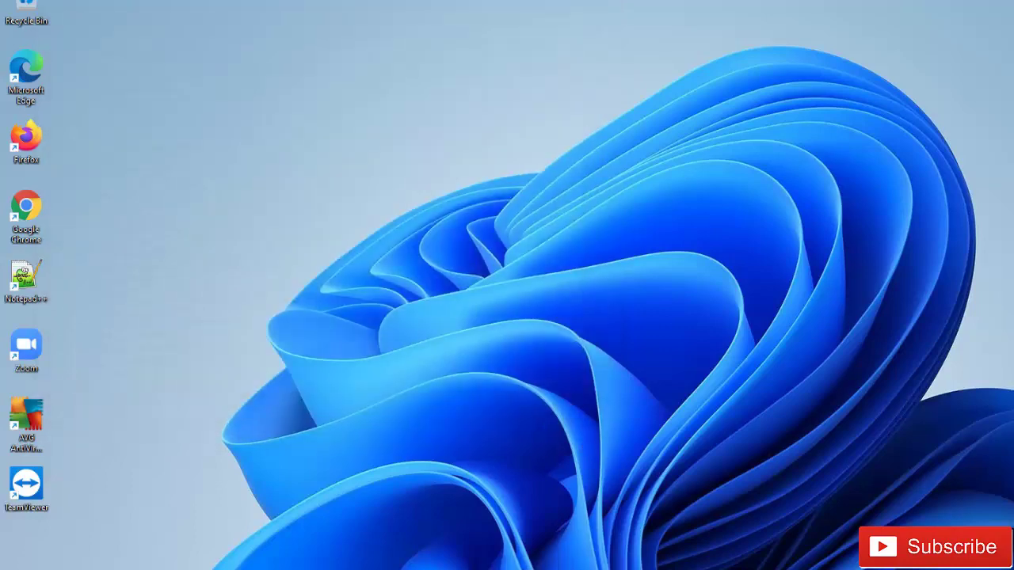
Launch Command Prompt as administrator from a 'cmd' search and approve the UAC prompt.
click(573, 569)
text(cmd)
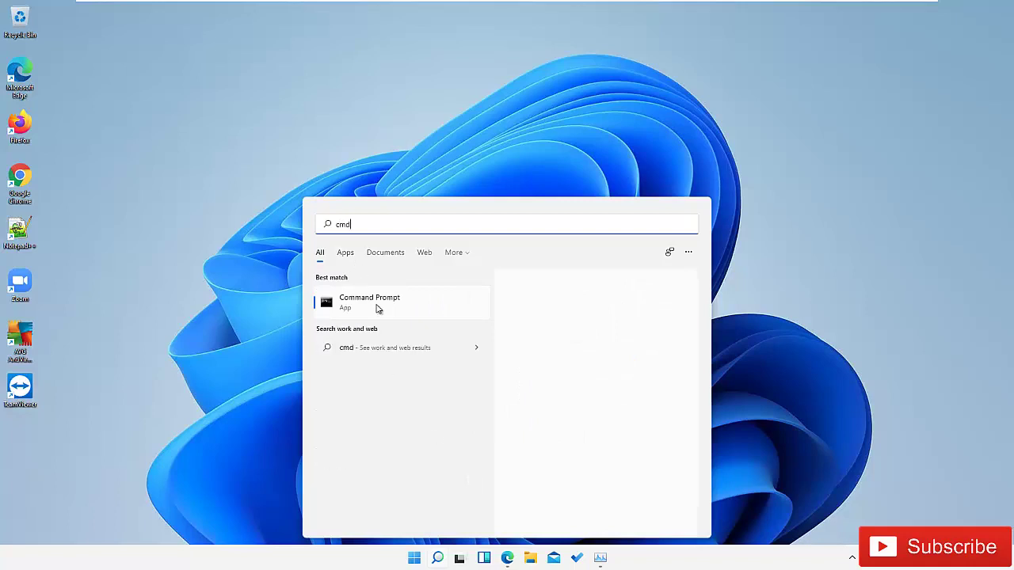
click(382, 311)
right_click(384, 312)
key(Escape)
ctrl+shift+click(423, 298)
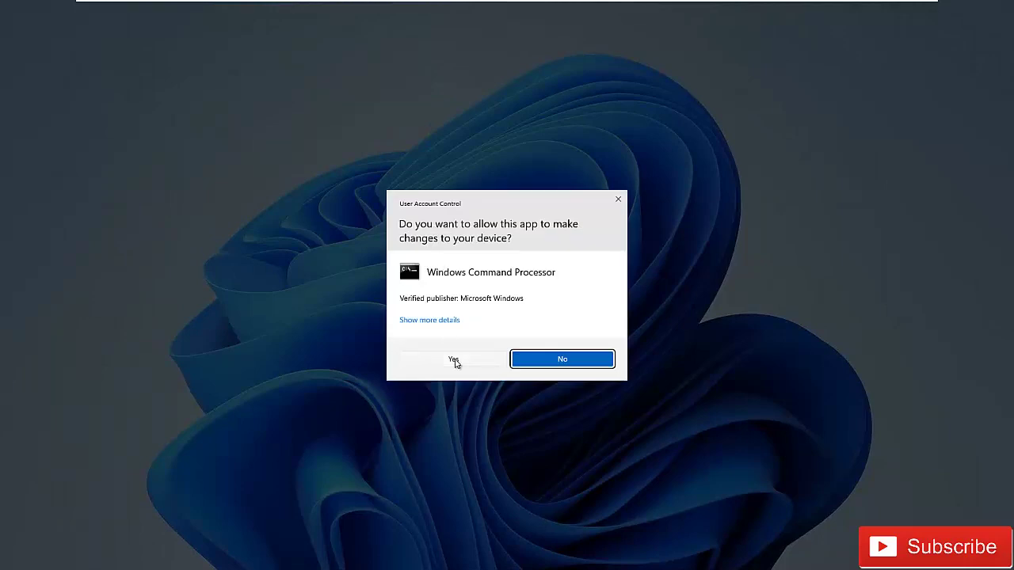
click(453, 359)
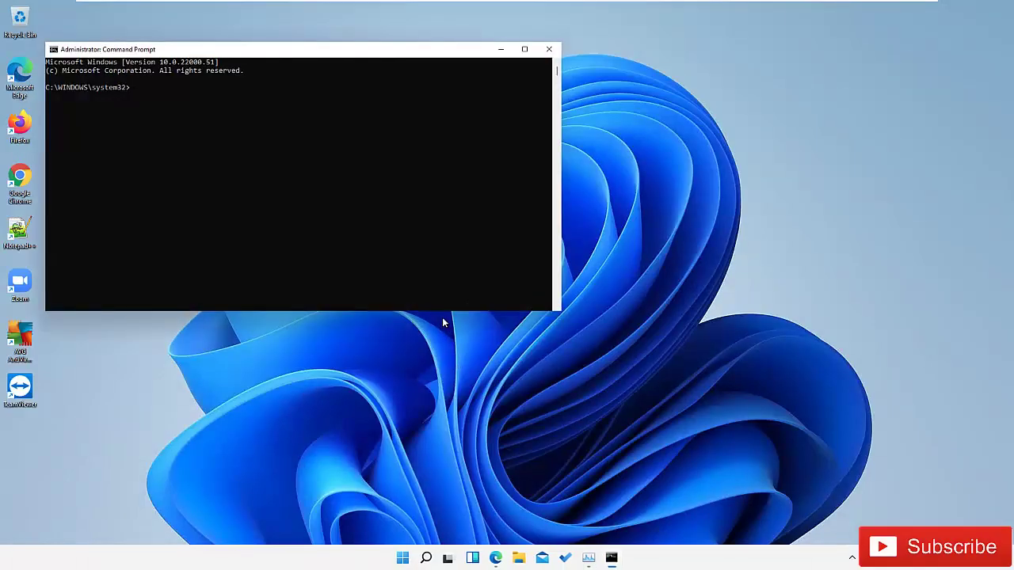
Enter SFC /scannow at the system32 prompt of the elevated console.
click(301, 164)
text(SFC /scannow)
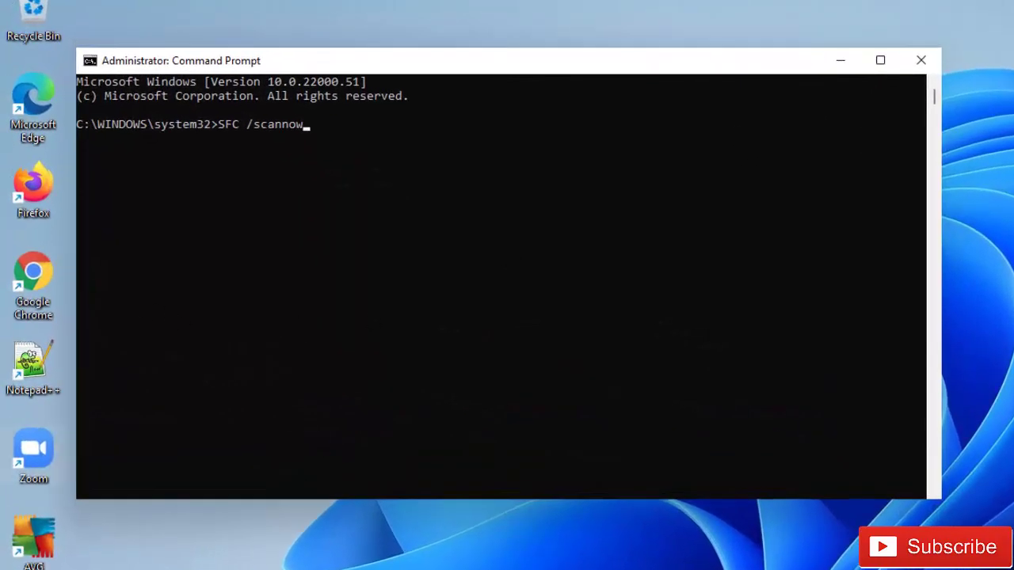
click(307, 237)
key(Return)
click(475, 226)
key(Return)
click(535, 226)
key(Return)
key(Return)
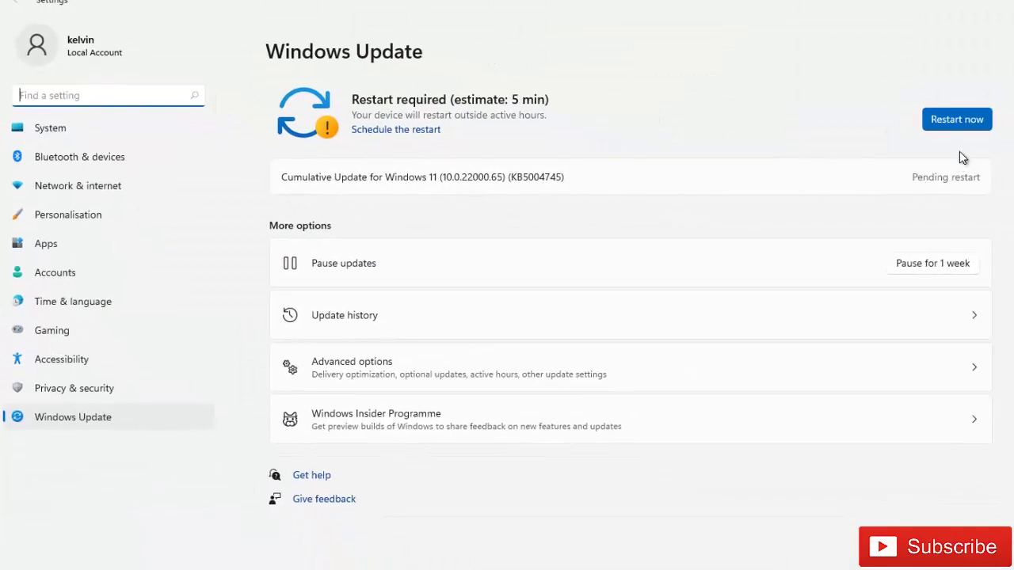
Restart the PC now from Windows Update to finish installing update KB5004745.
click(961, 122)
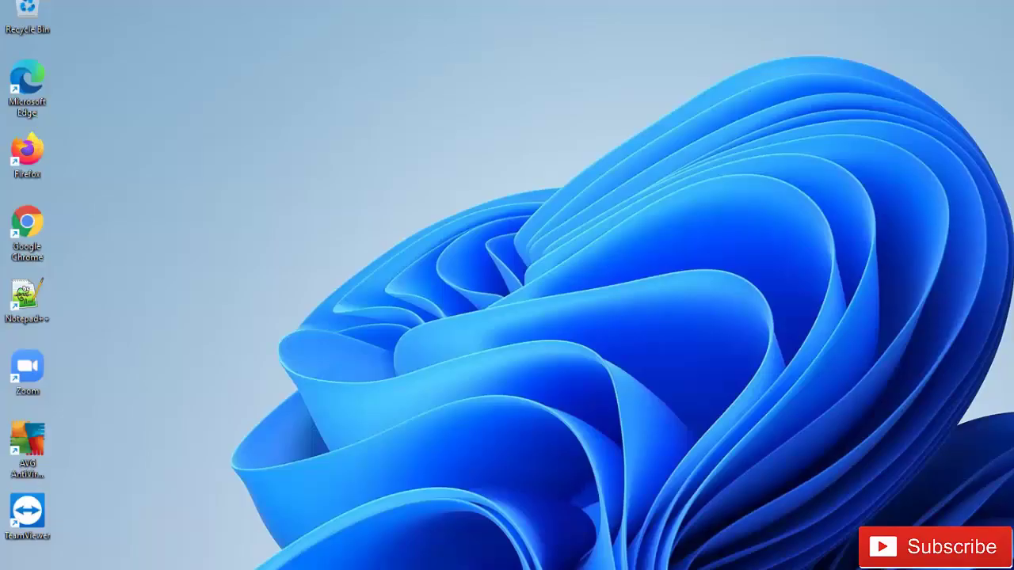
Open an elevated Command Prompt from a 'cmd' search and allow it to run.
key(super+s)
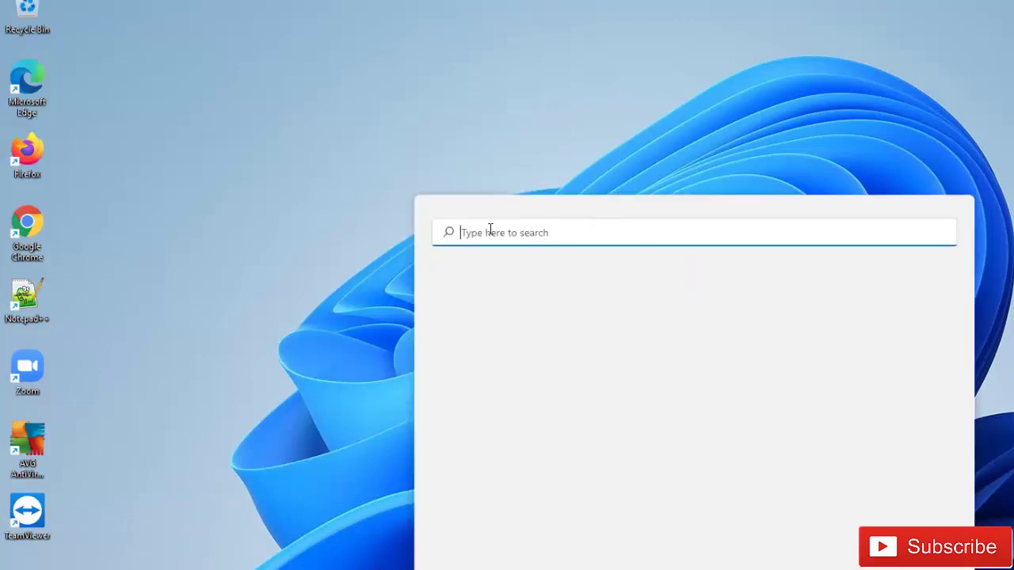
text(cmd)
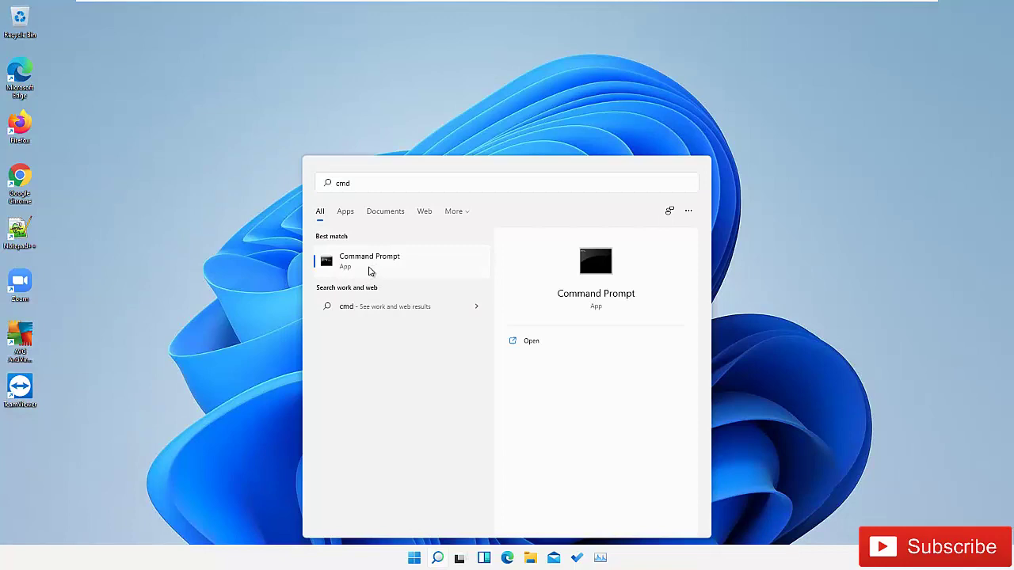
right_click(377, 271)
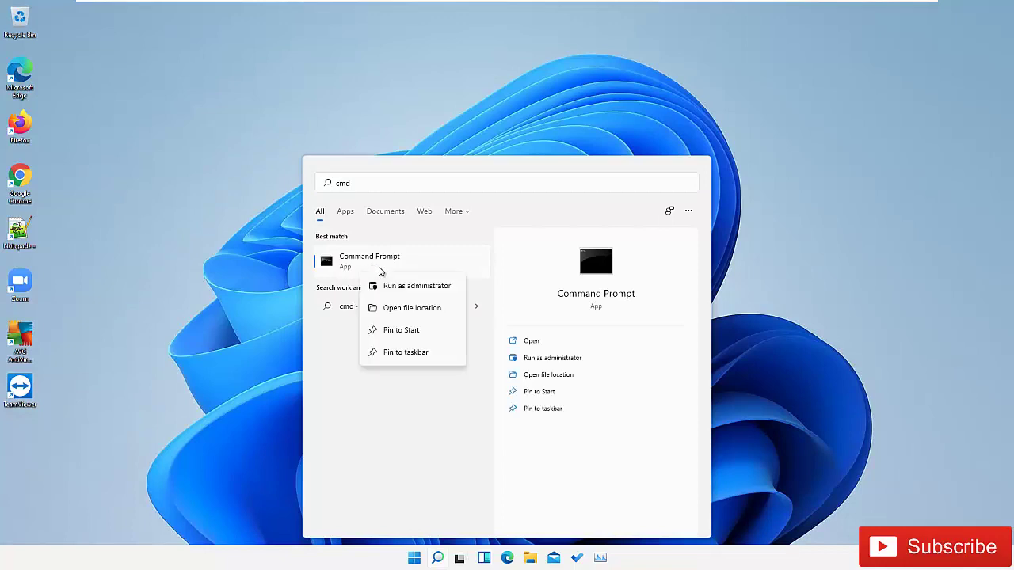
key(Escape)
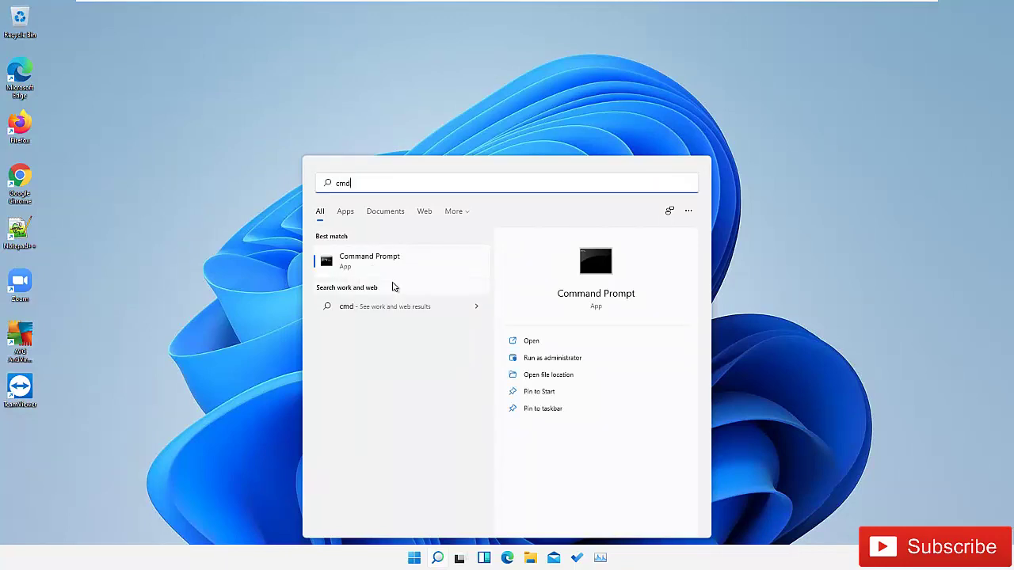
key(ctrl+shift+Return)
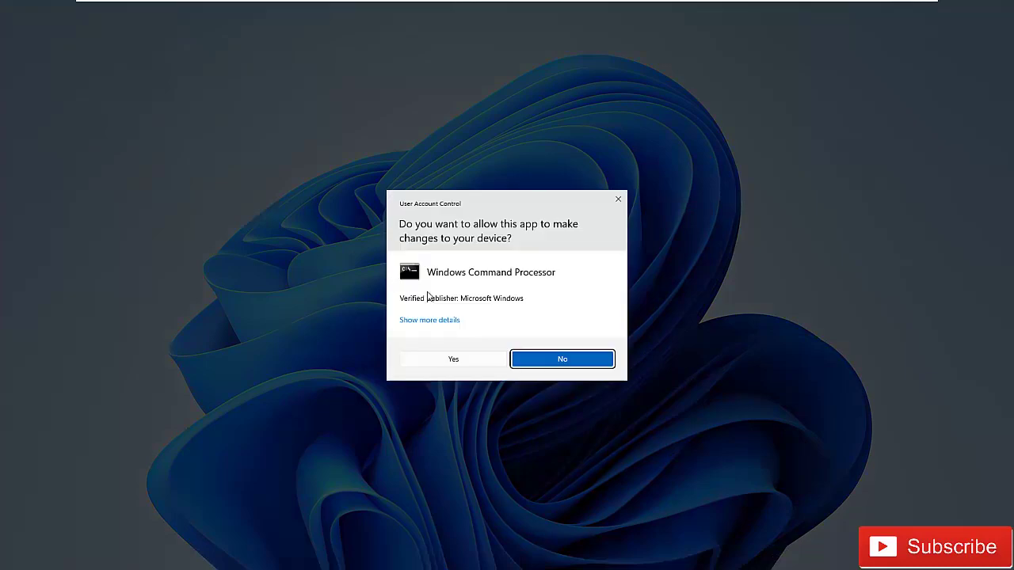
click(452, 358)
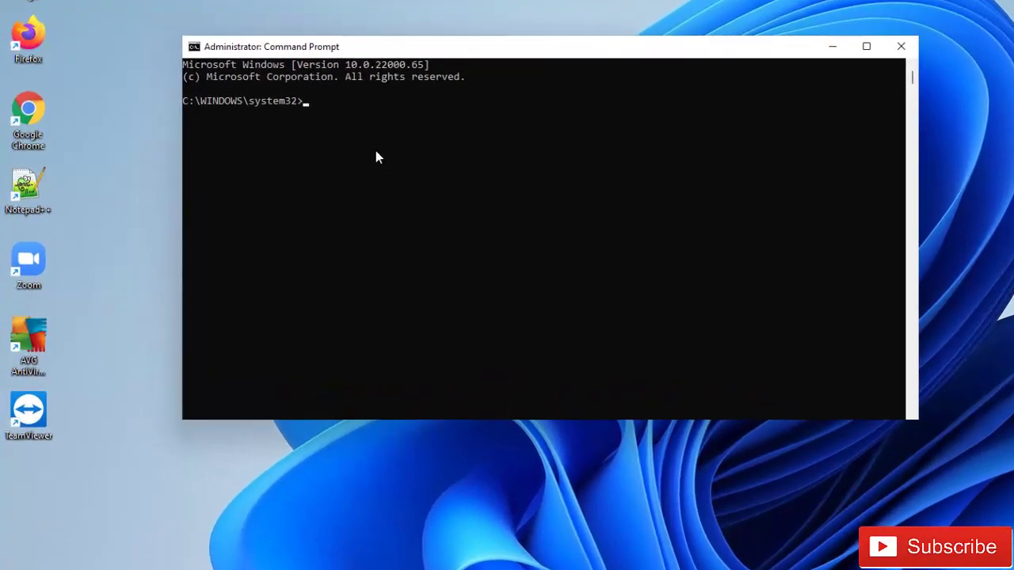
Run sfc /scannow until verification reaches 100% with no integrity violations.
click(329, 129)
key(Escape)
text(sfc /scannow)
key(Return)
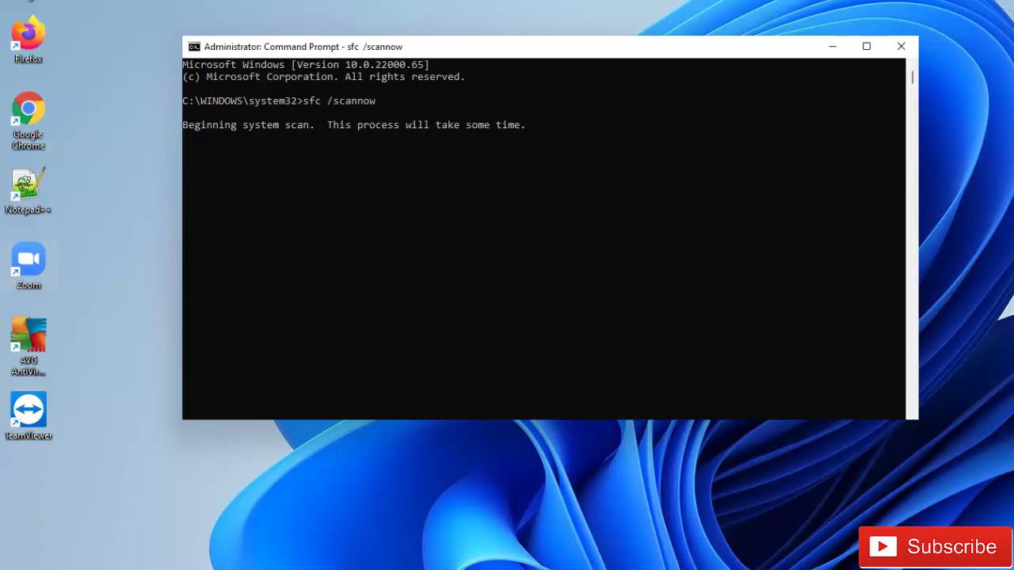
click(358, 243)
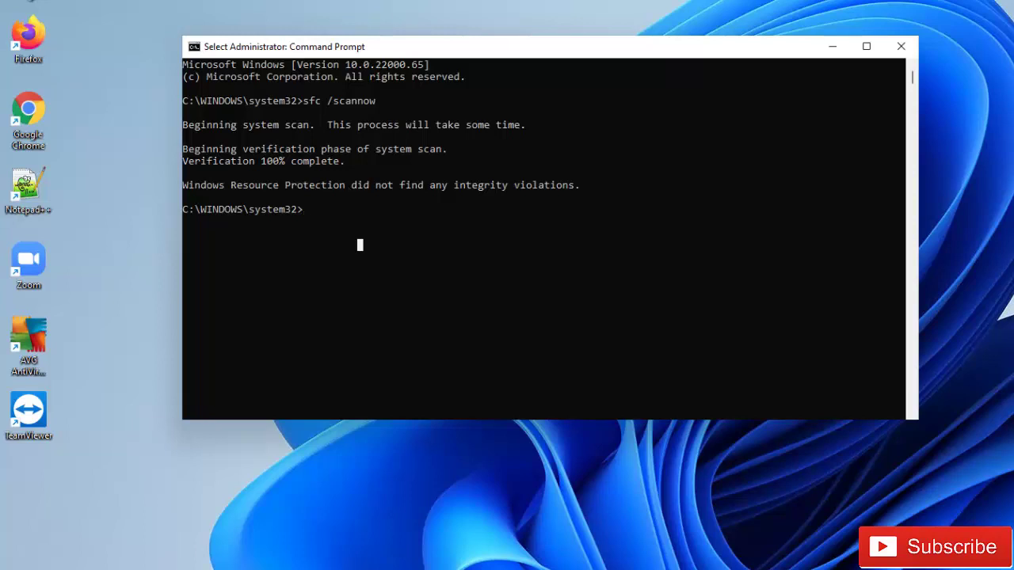
Paste the Dism /Online /Cleanup-Image /CheckHealth line from the notes into Command Prompt and run it.
key(alt+Tab)
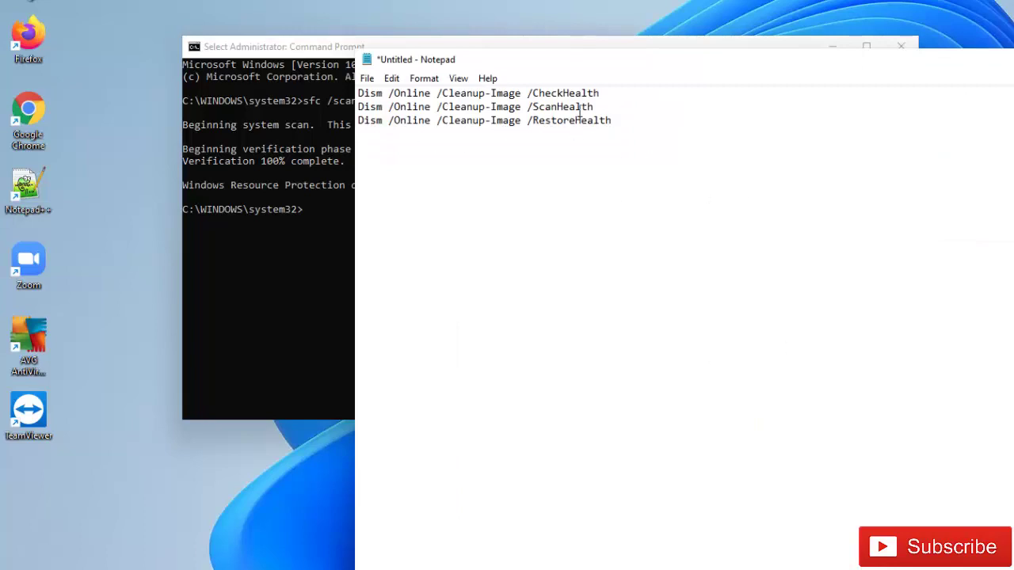
drag(602, 92, 346, 97)
key(super+c)
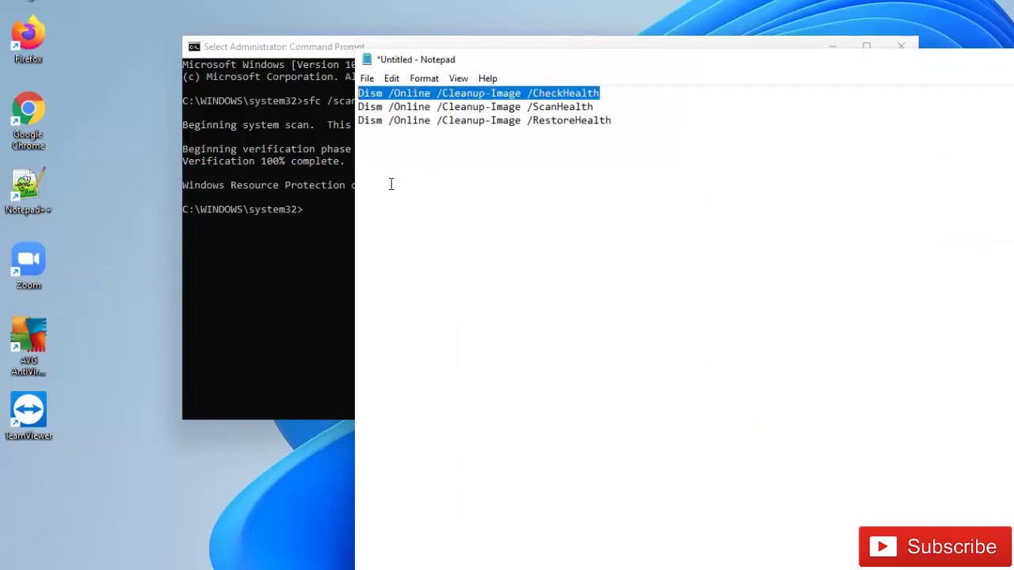
click(323, 229)
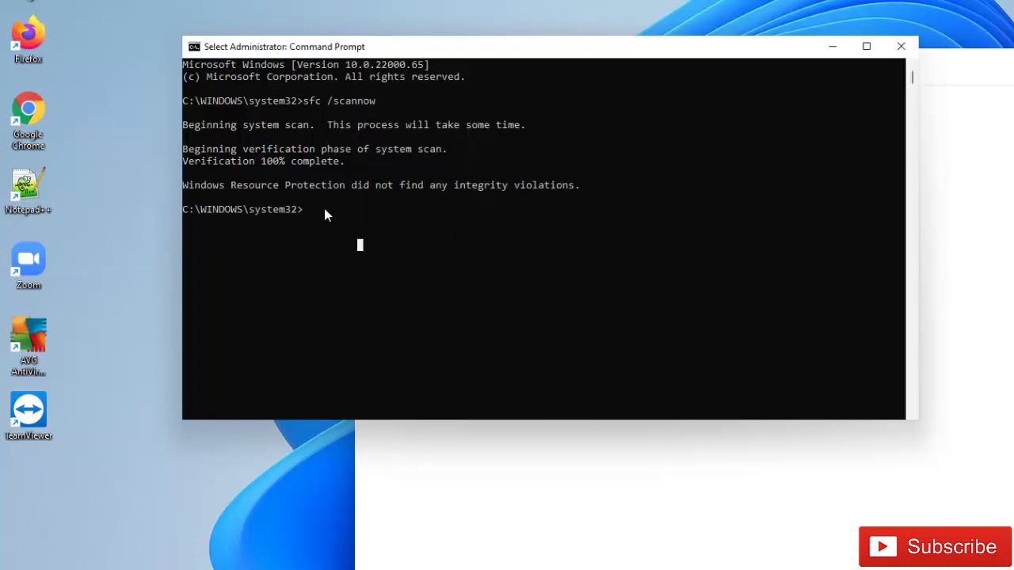
right_click(319, 211)
key(Return)
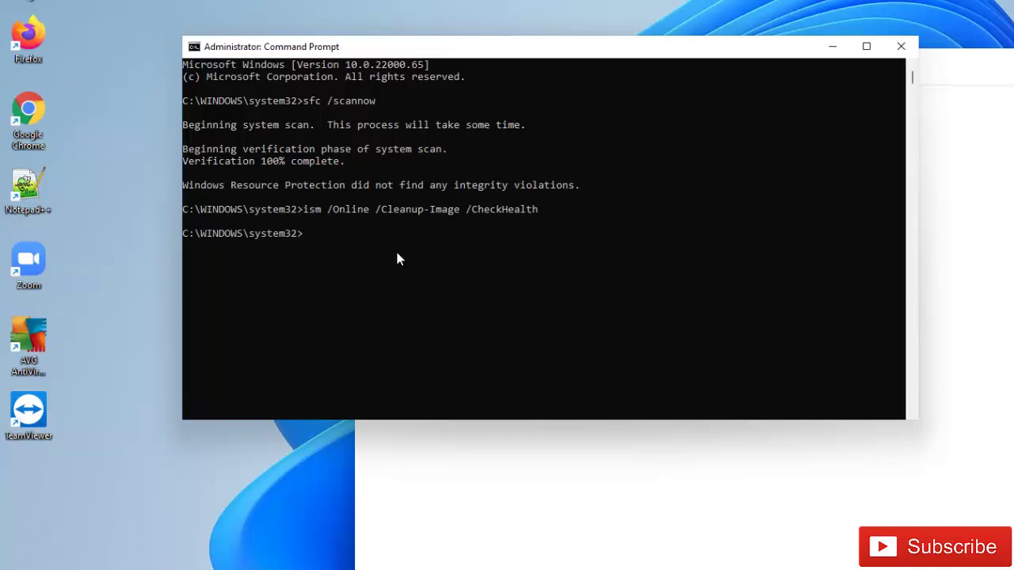
Run the DISM CheckHealth check a second time, confirming no component store corruption.
click(830, 547)
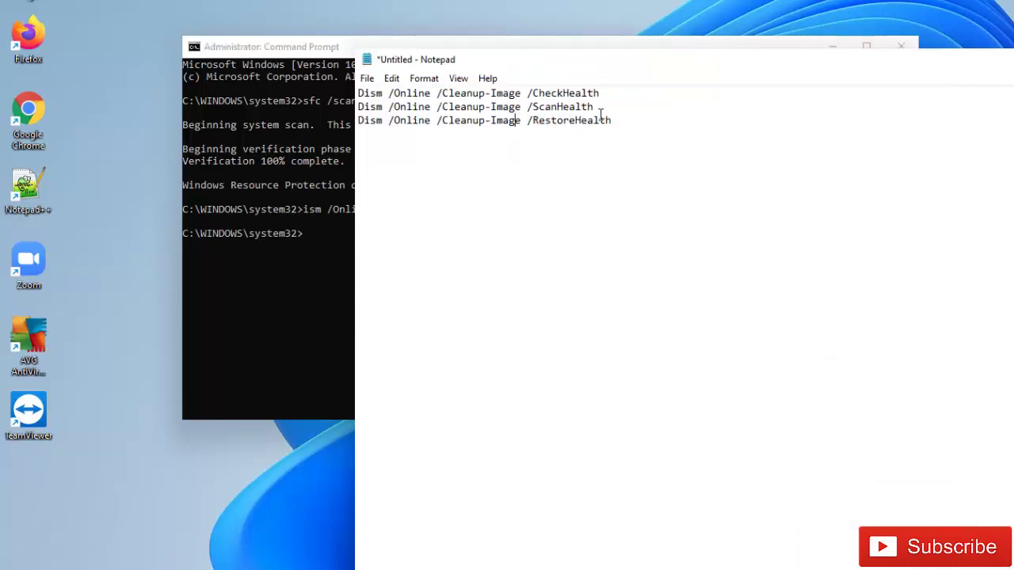
drag(597, 107, 356, 93)
key(ctrl+c)
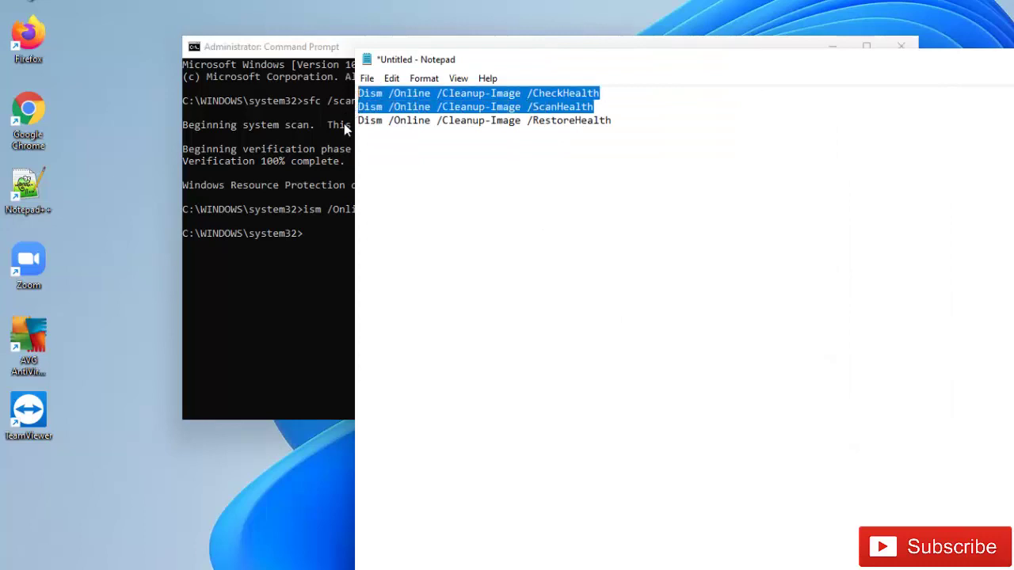
right_click(322, 233)
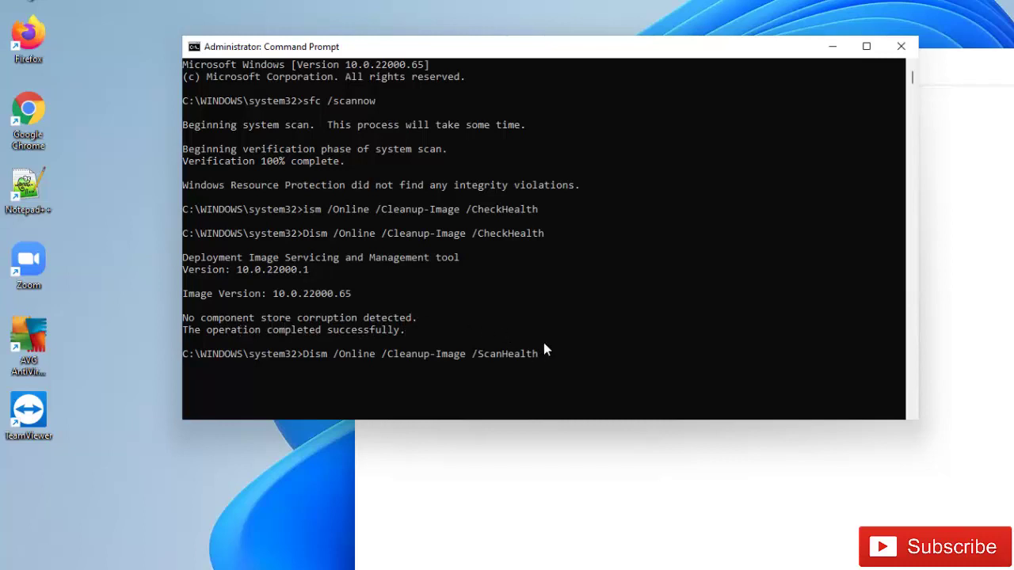
key(Up)
key(Return)
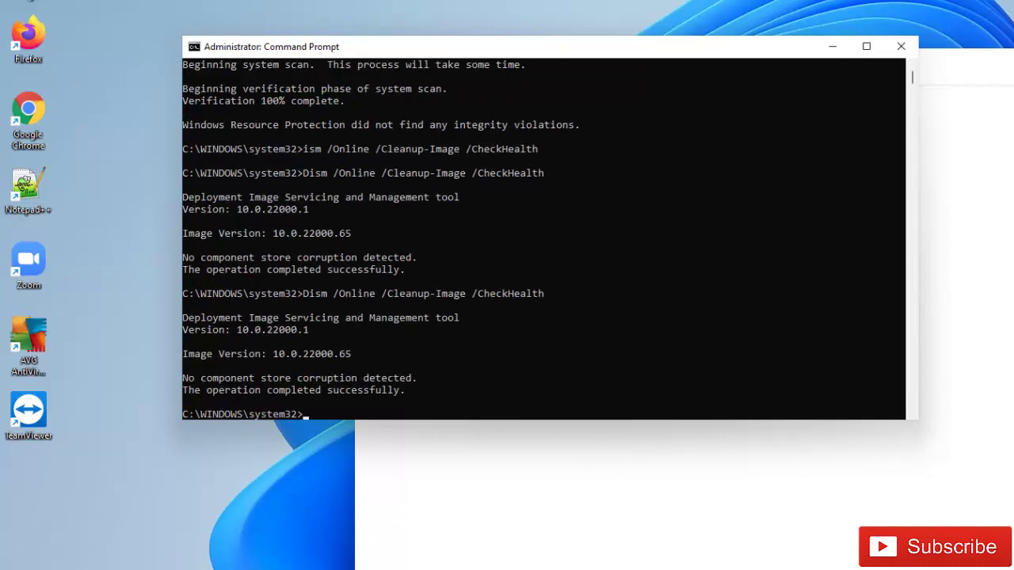
key(alt+Tab)
Run Dism /Online /Cleanup-Image /ScanHealth from the notes to 100%, then select the RestoreHealth line.
click(557, 106)
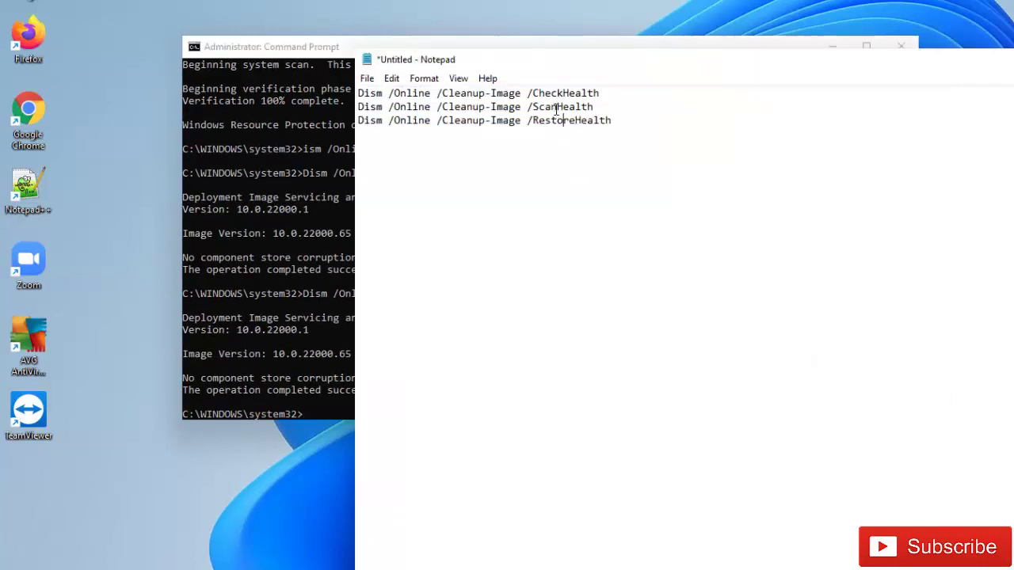
drag(596, 106, 355, 106)
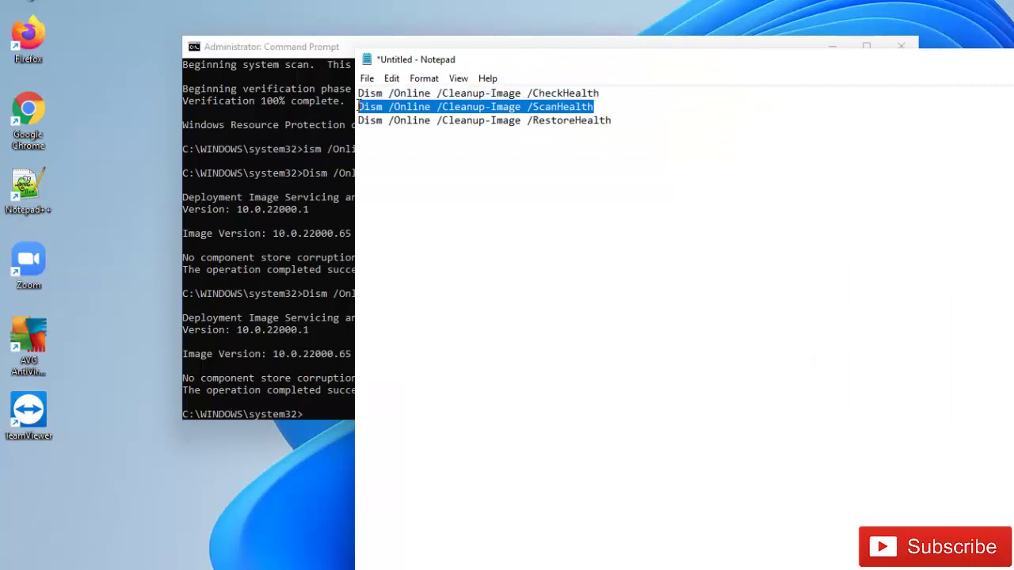
key(ctrl+c)
click(327, 414)
right_click(327, 414)
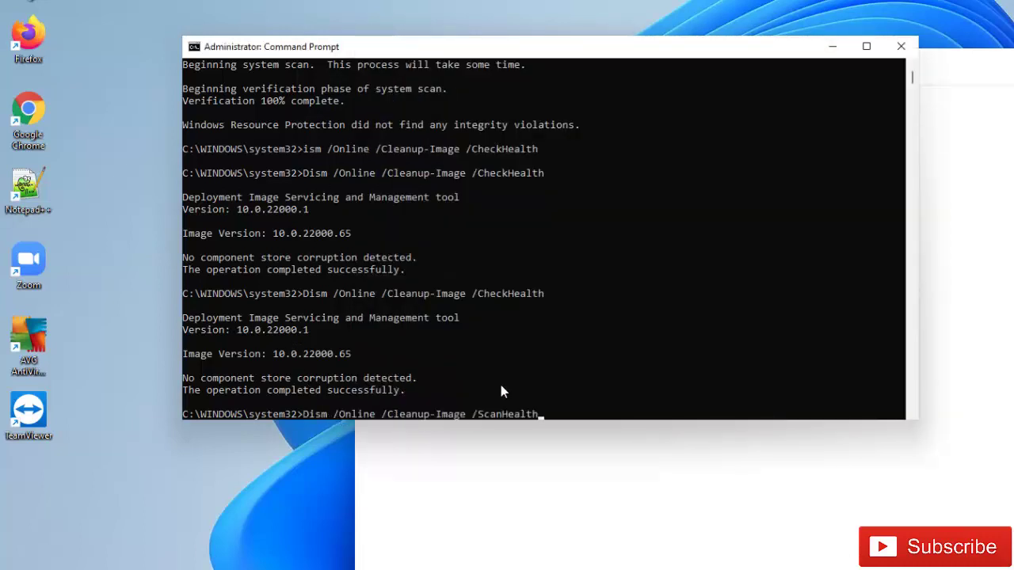
key(Return)
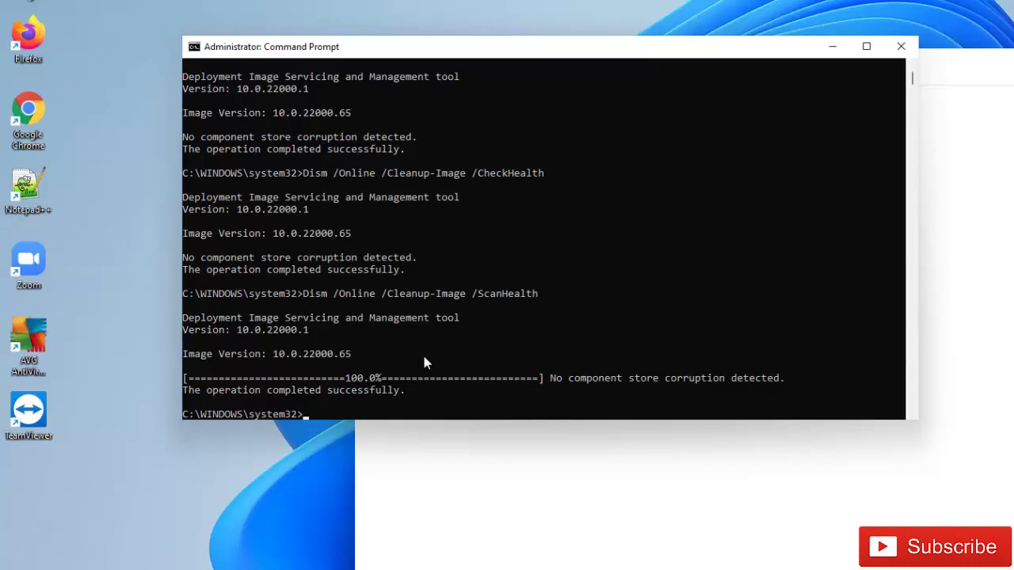
click(610, 452)
drag(613, 120, 359, 123)
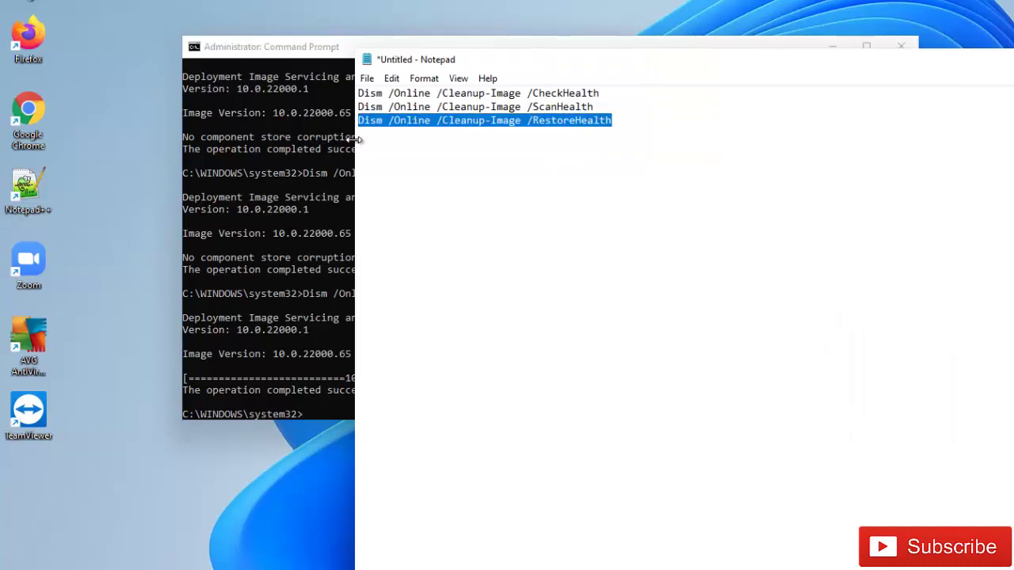
Paste the Dism /Online /Cleanup-Image /RestoreHealth command into Command Prompt and run it.
click(306, 415)
right_click(317, 417)
key(Return)
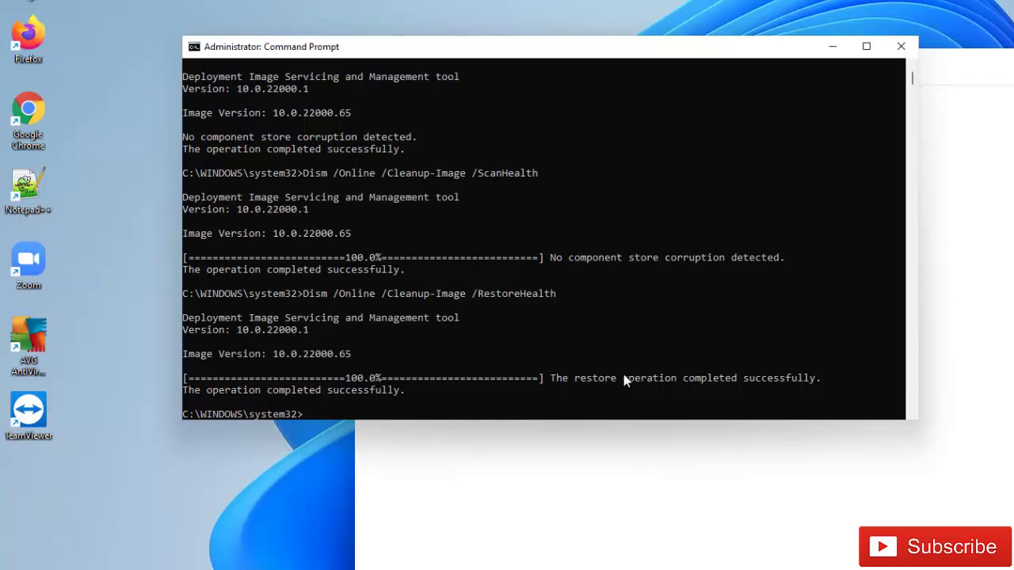
Clear the previous console output with cls.
click(542, 347)
text(cls)
key(Return)
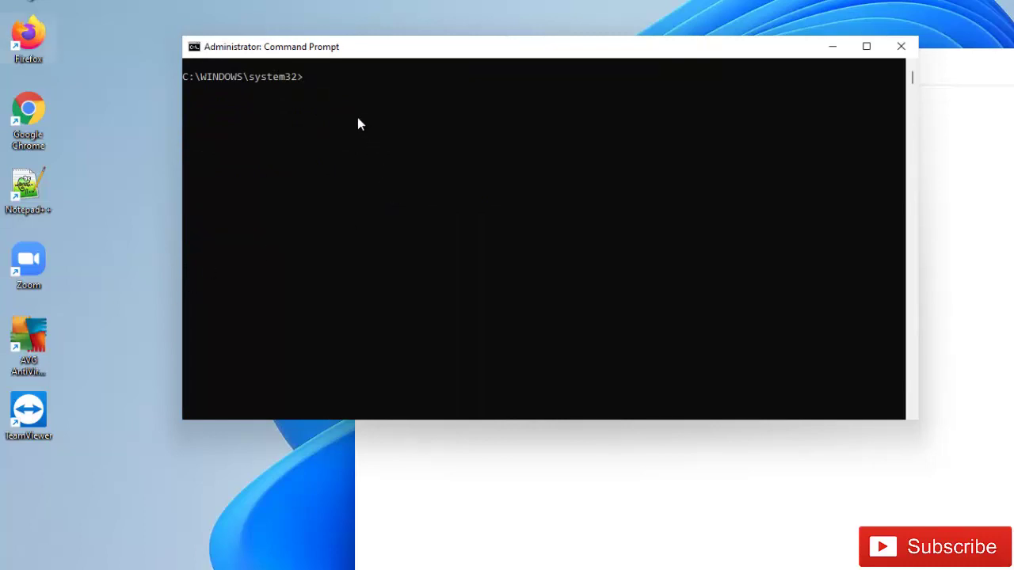
Run chkdsk /r and answer y to schedule the volume check for the next restart.
click(324, 91)
text(chkdsk /r)
key(Return)
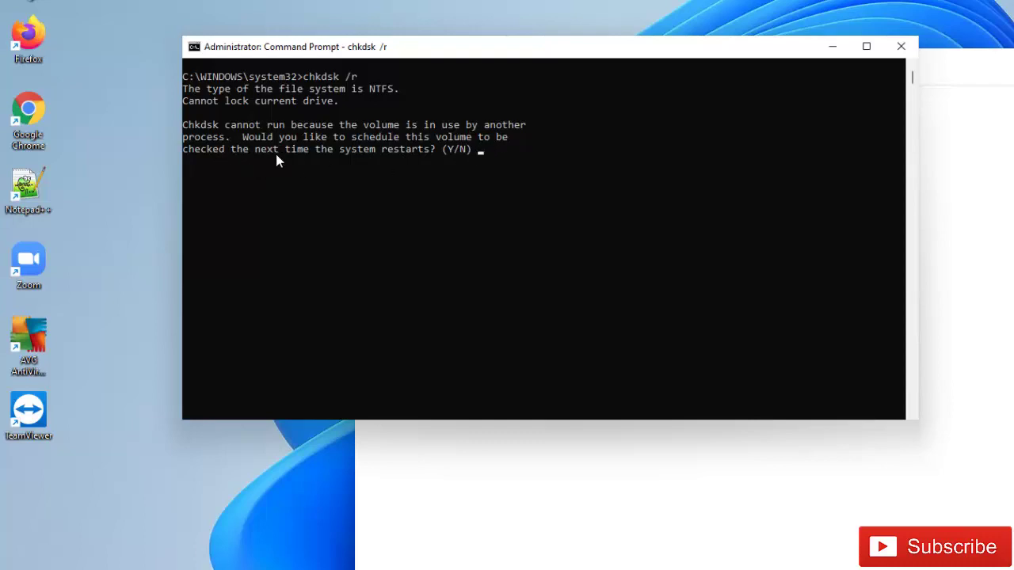
click(480, 153)
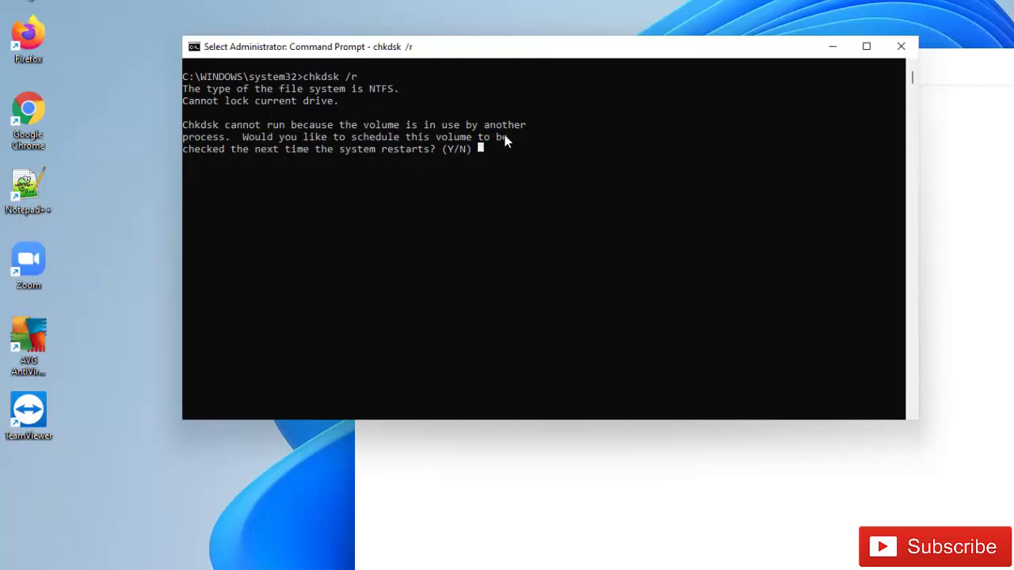
text(y)
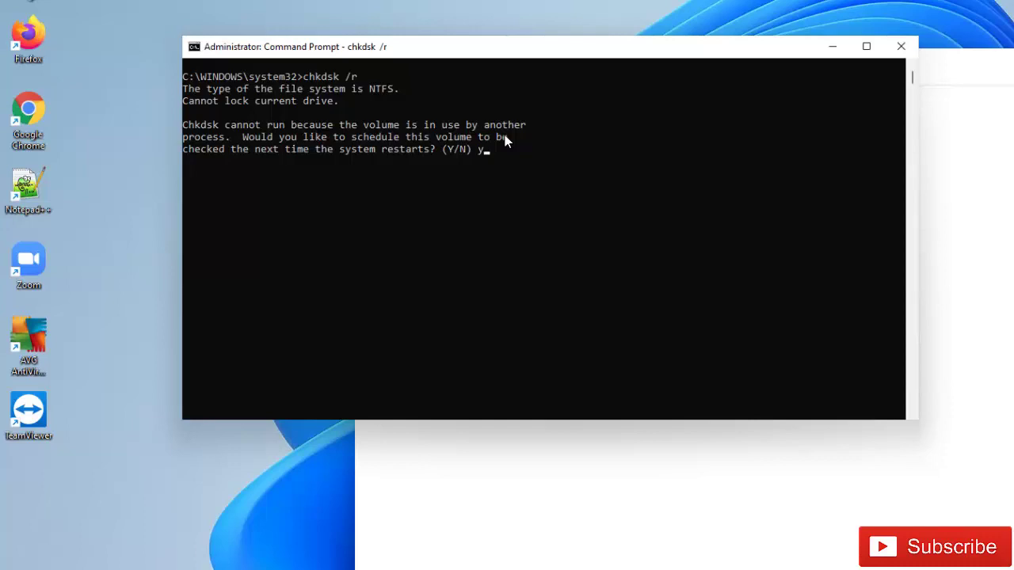
key(Return)
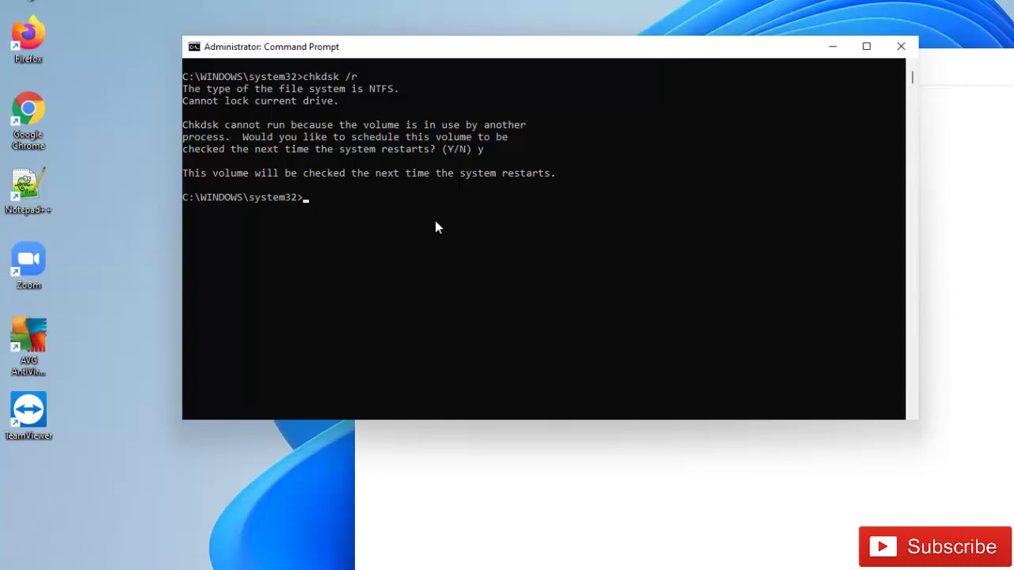
Run shutdown /r /t 0 to restart the PC immediately.
text(shutdown /r)
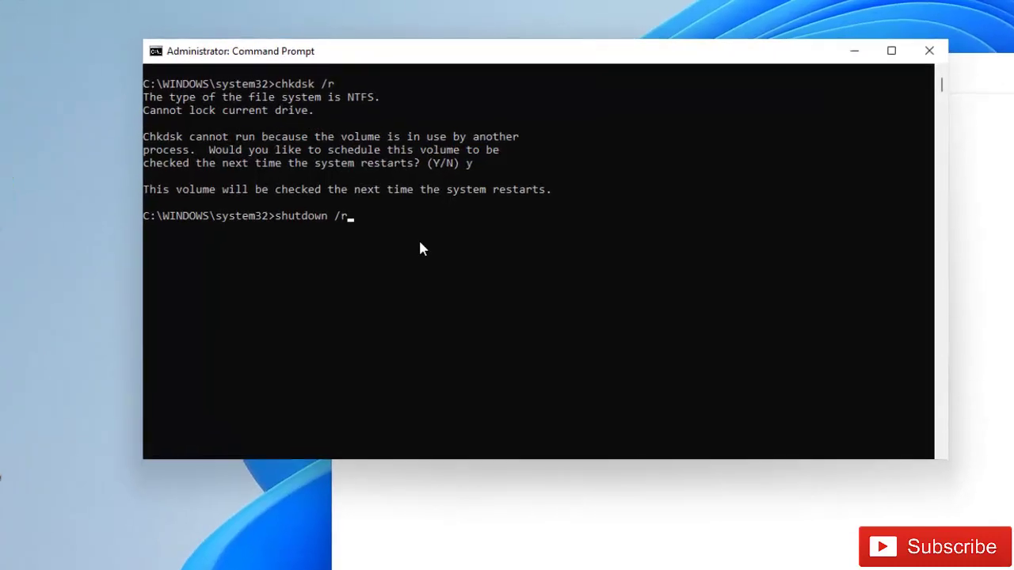
key(BackSpace)
text(s)
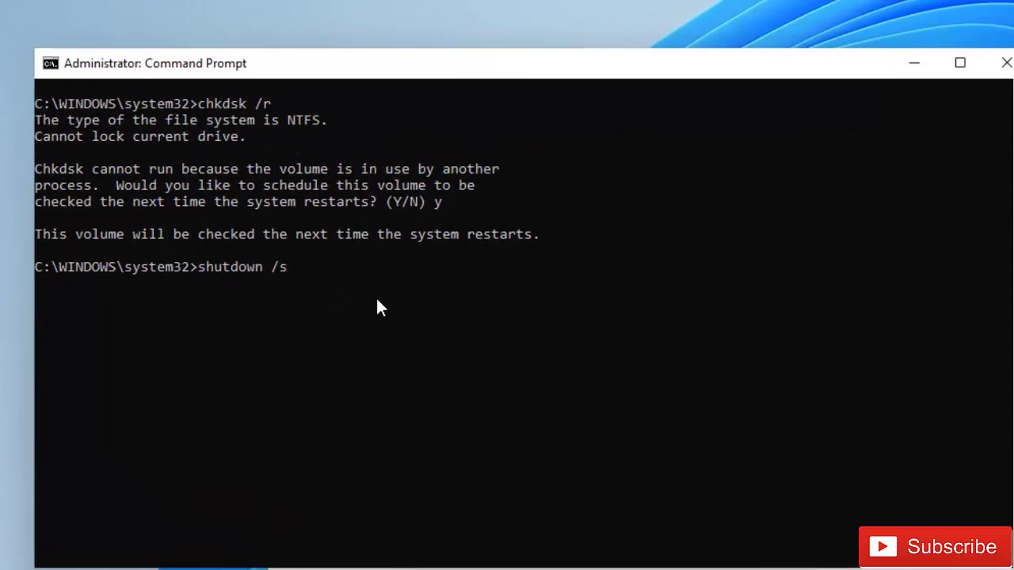
key(BackSpace)
text(r)
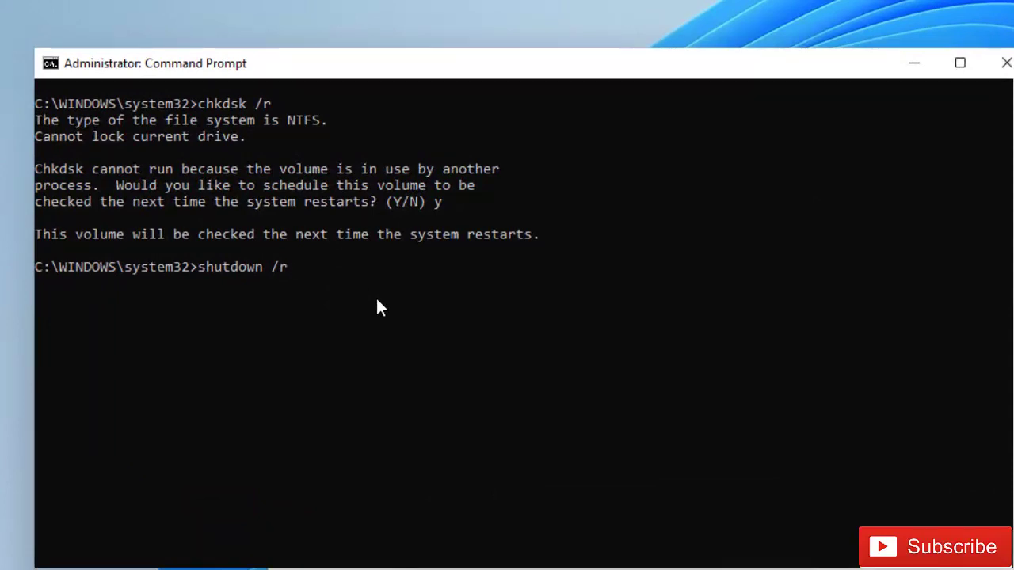
text( /t 0)
key(BackSpace)
text(60)
key(BackSpace)
key(BackSpace)
text(0)
key(Return)
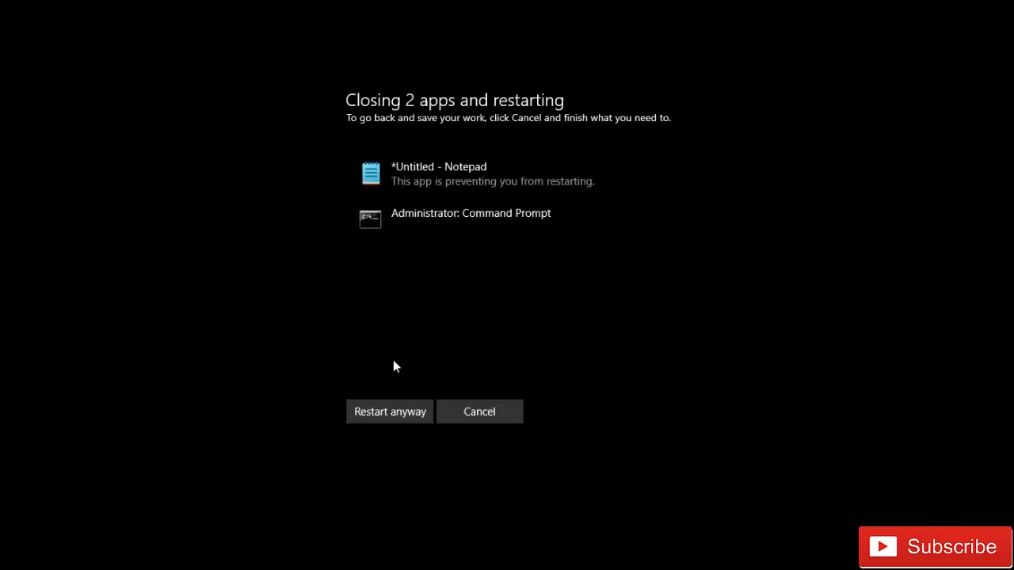
Restart anyway despite the 2 open apps, then start entering the account password at sign-in.
click(398, 410)
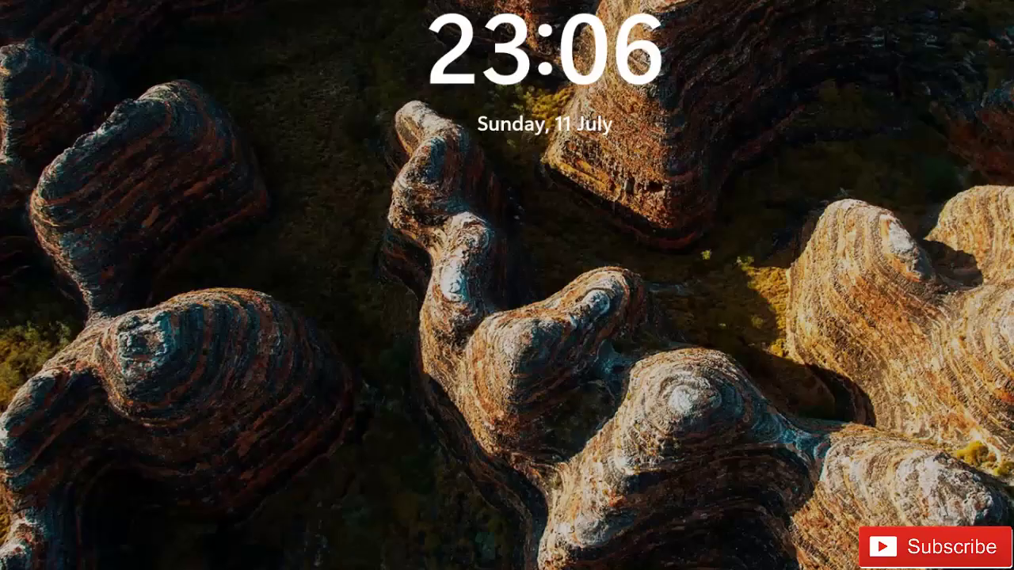
click(495, 420)
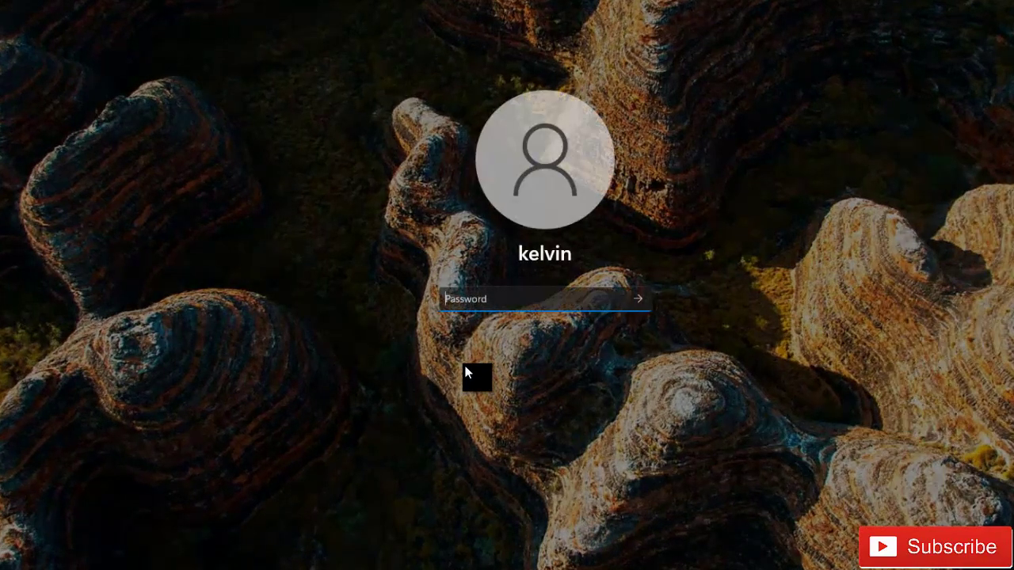
text(******)
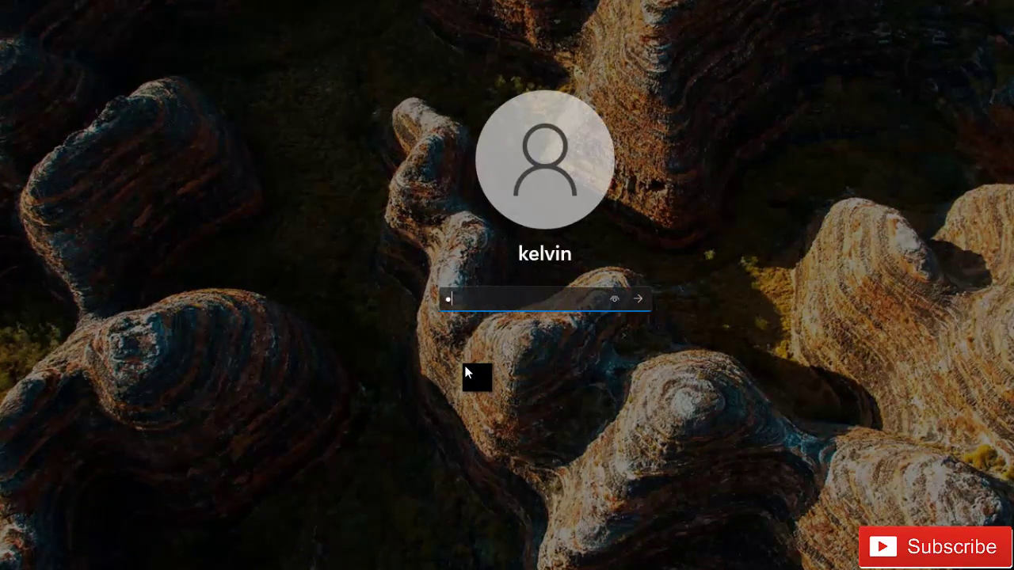